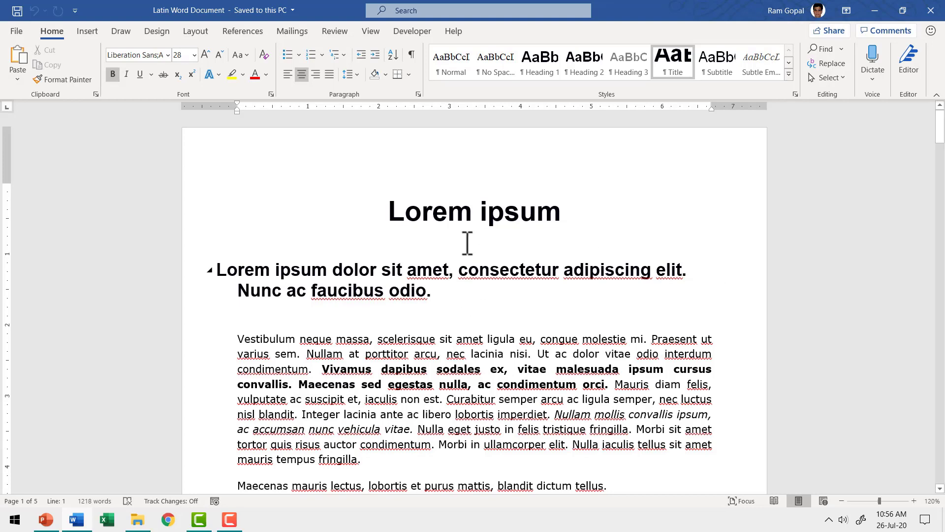
pyautogui.scroll(-2, 831, 274)
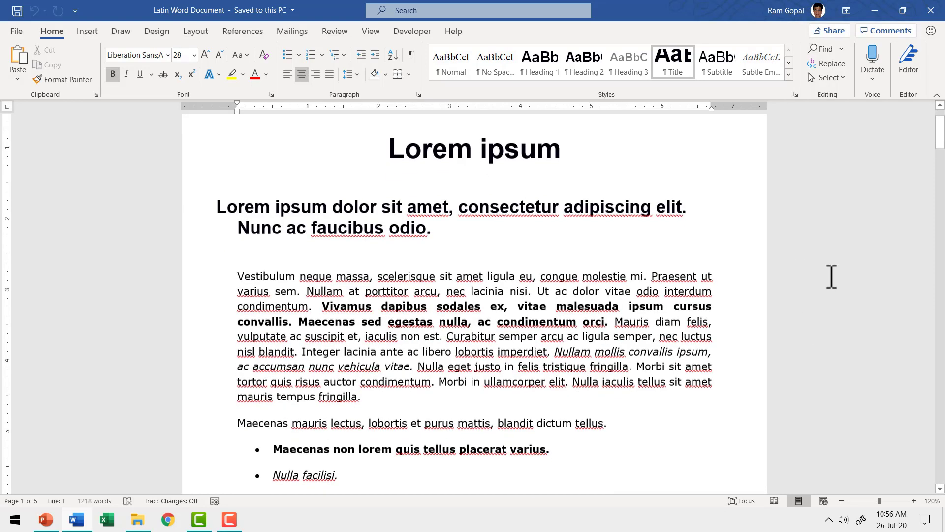
pyautogui.scroll(-2, 828, 276)
pyautogui.scroll(-3, 829, 277)
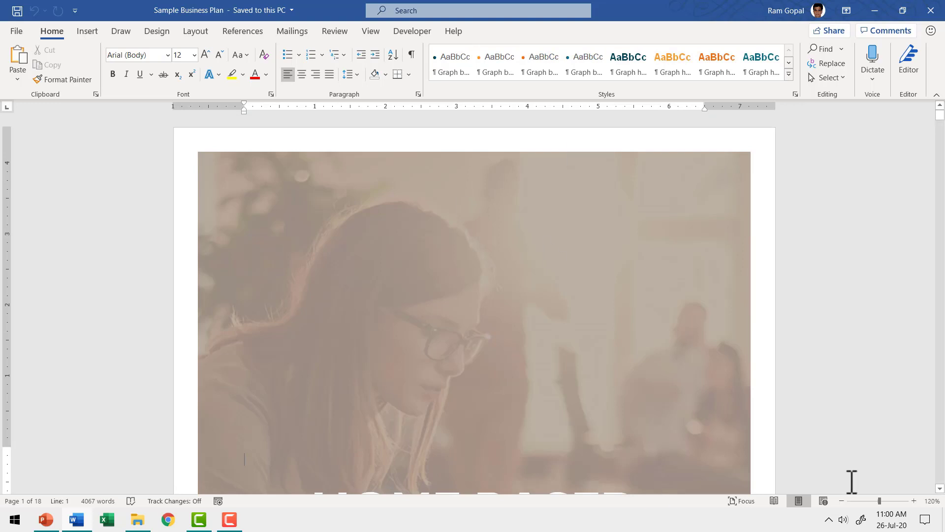
pyautogui.scroll(-1, 851, 482)
pyautogui.scroll(-2, 853, 479)
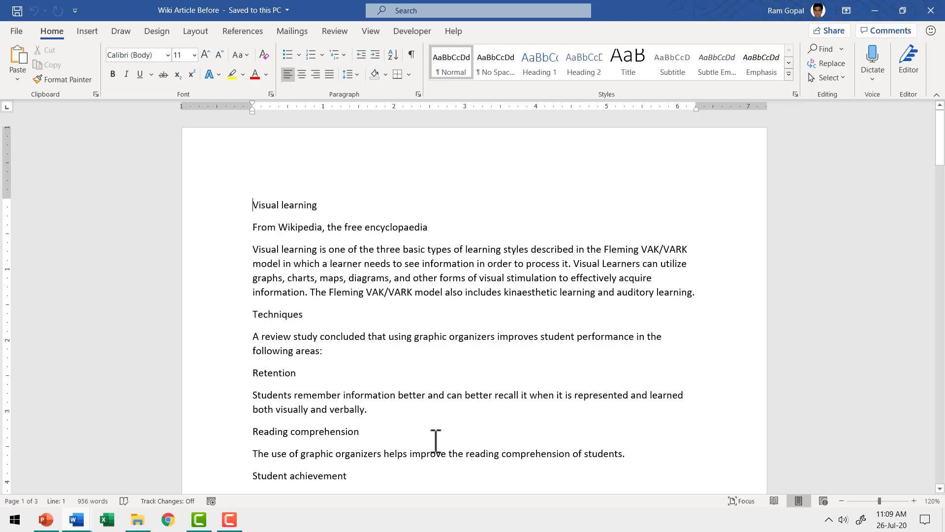
pyautogui.moveTo(940, 133); pyautogui.dragTo(940, 263)
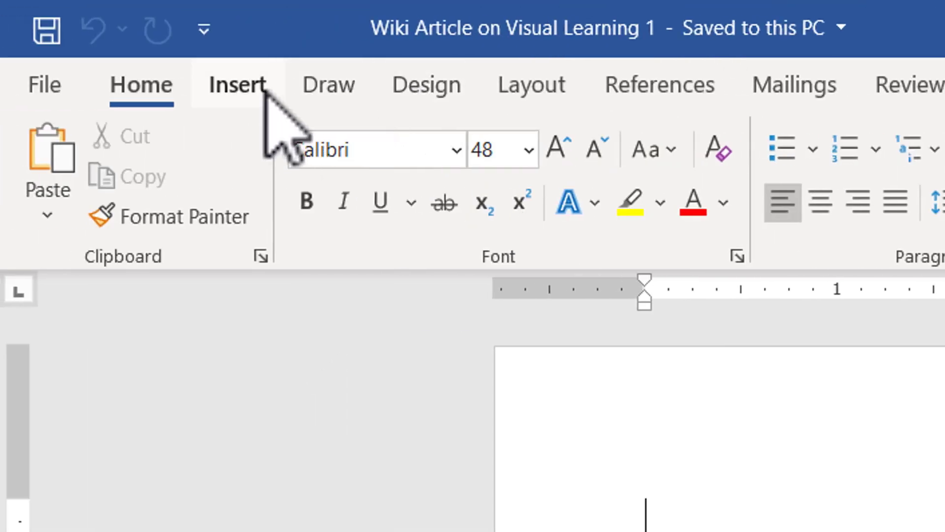
# Switch the ribbon to Insert, showing page, table, picture, shape and chart tools for the Visual Learning article
pyautogui.click(238, 84)
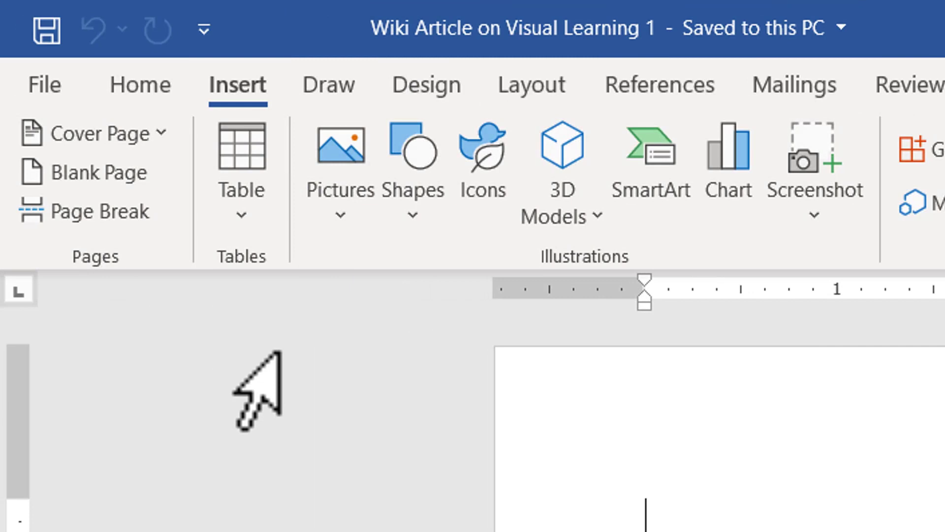